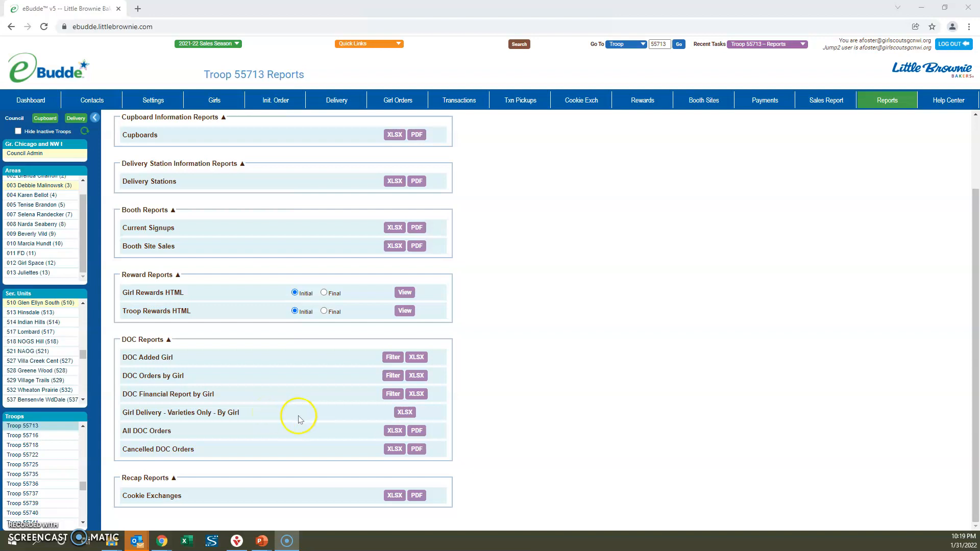
# Export the Girl Delivery - Varieties Only - By Girl report as XLSX, then open the file for editing in Excel.
pyautogui.click(406, 413)
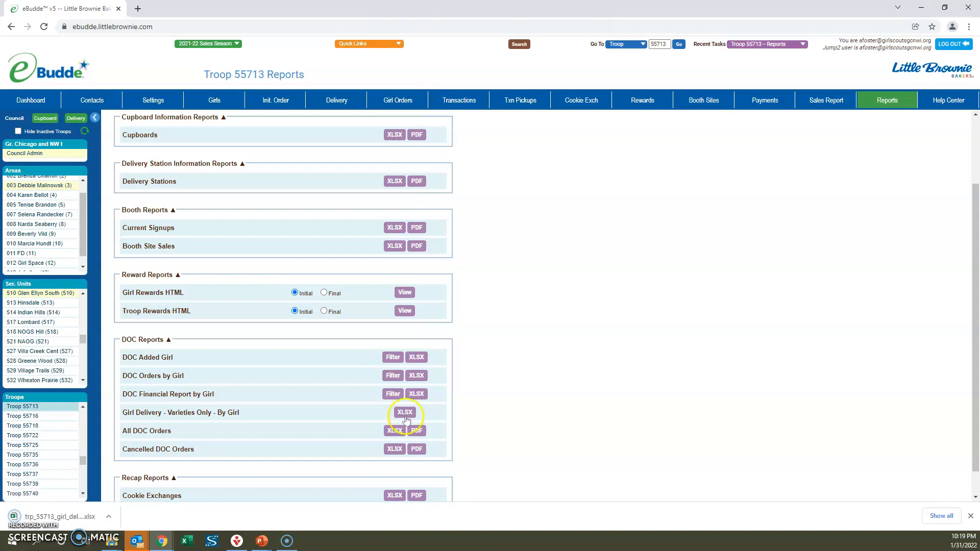
pyautogui.click(80, 516)
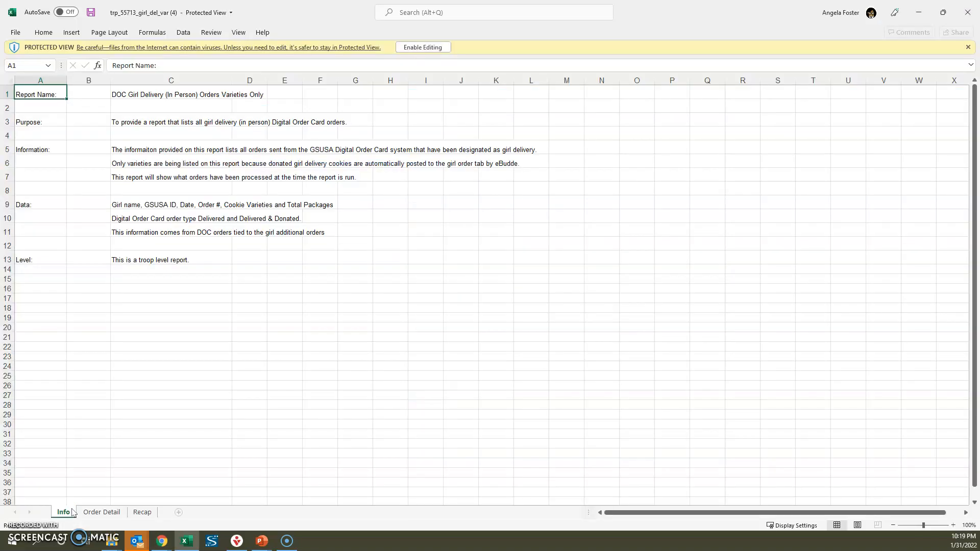
pyautogui.click(413, 51)
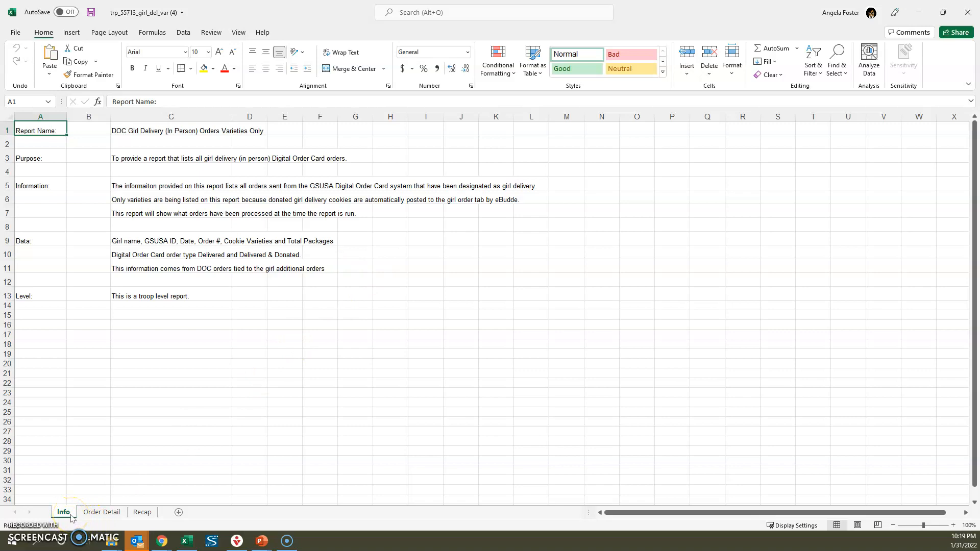
# Review the Order Detail sheet and select row 15, the first order not marked as added to IO.
pyautogui.click(106, 517)
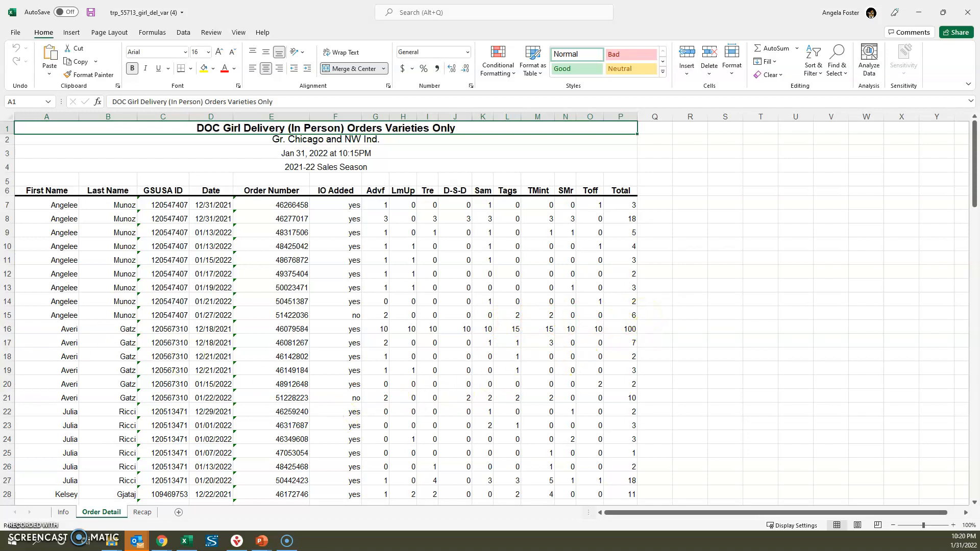
pyautogui.click(7, 315)
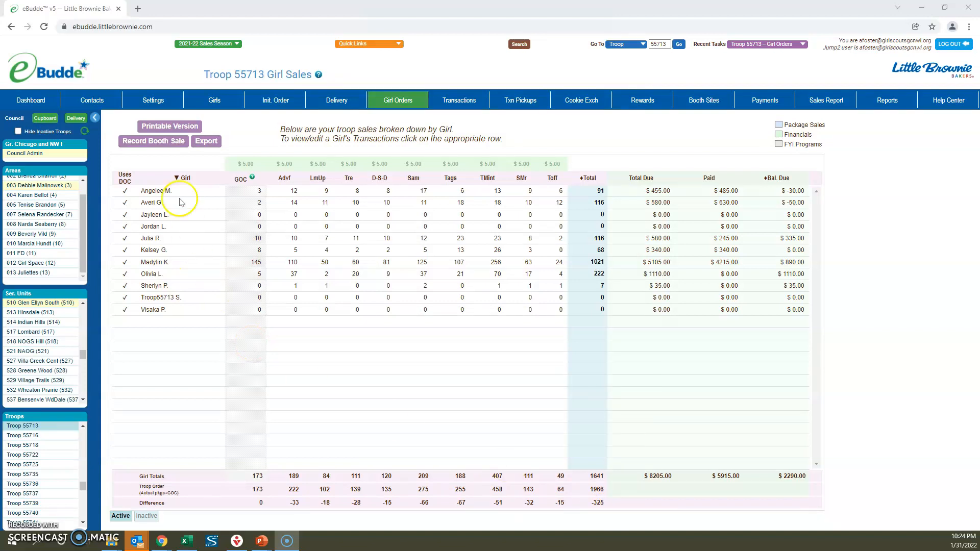
# In eBudde, open the first listed girl's order transactions and start a new transaction with the comment "DOC Order".
pyautogui.click(154, 193)
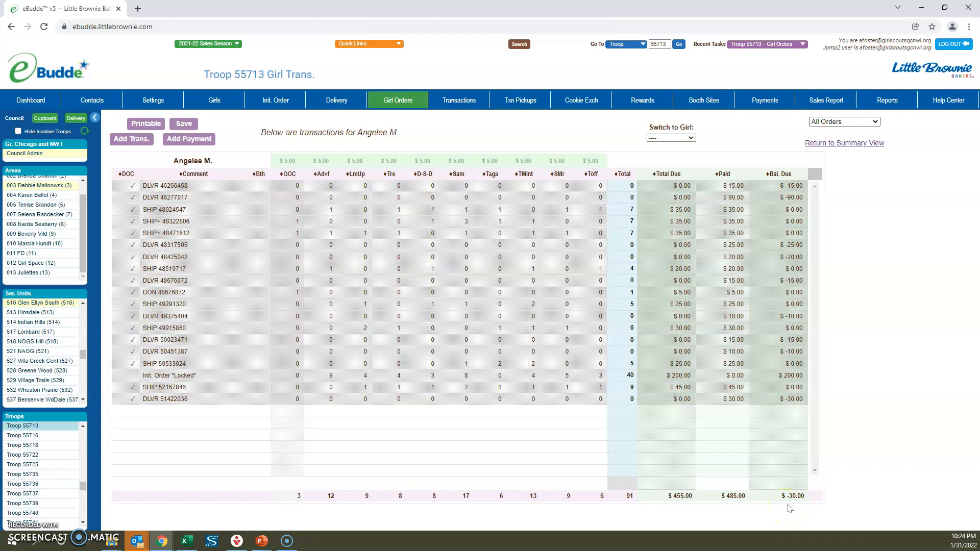
pyautogui.click(118, 144)
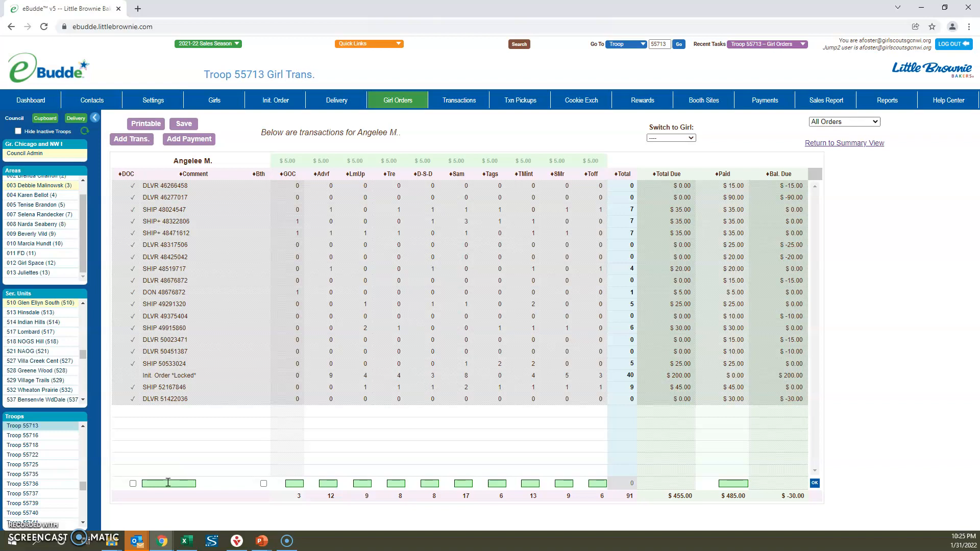
pyautogui.hotkey('shift', 'Tab')
pyautogui.press('Tab')
pyautogui.write('DC')
pyautogui.write('OC Order')
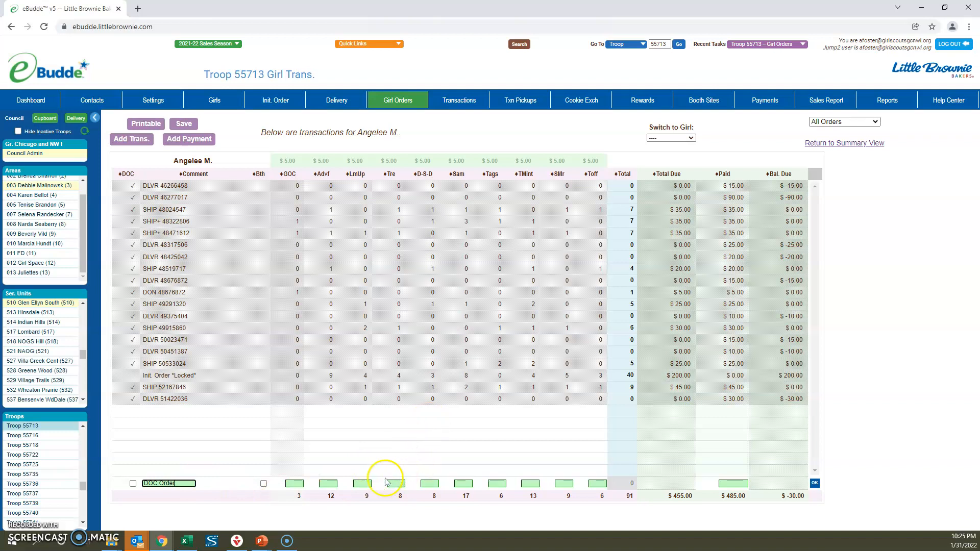
# Enter 2 packages each of Advf, Tags and TMint in the new DOC Order transaction and add the row.
pyautogui.click(328, 483)
pyautogui.write('2')
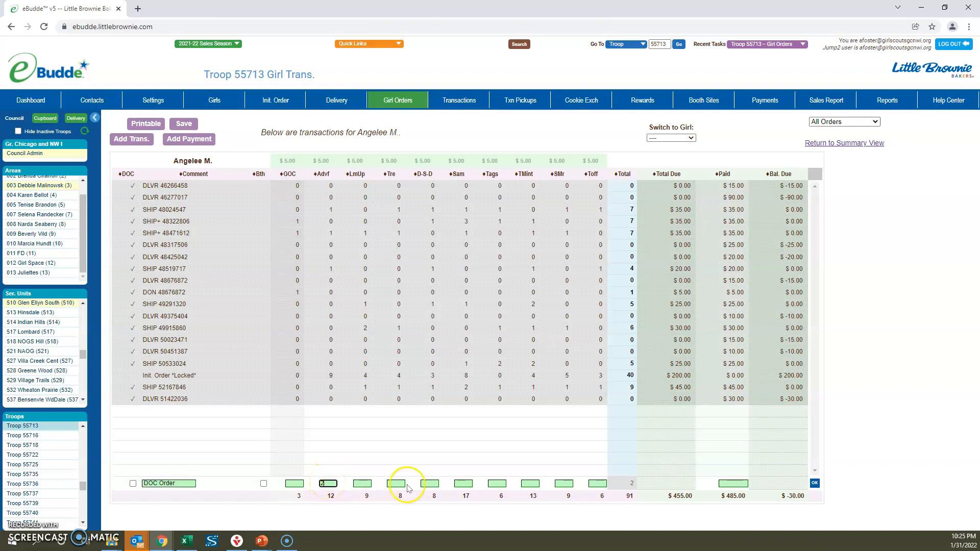
pyautogui.click(497, 484)
pyautogui.write('2')
pyautogui.click(530, 483)
pyautogui.write('2')
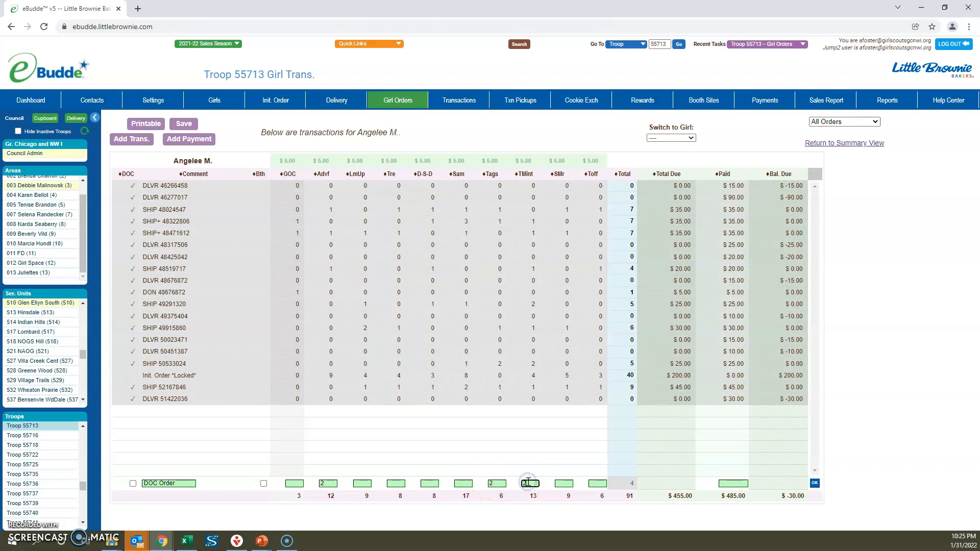
pyautogui.click(623, 487)
pyautogui.click(740, 484)
pyautogui.click(815, 483)
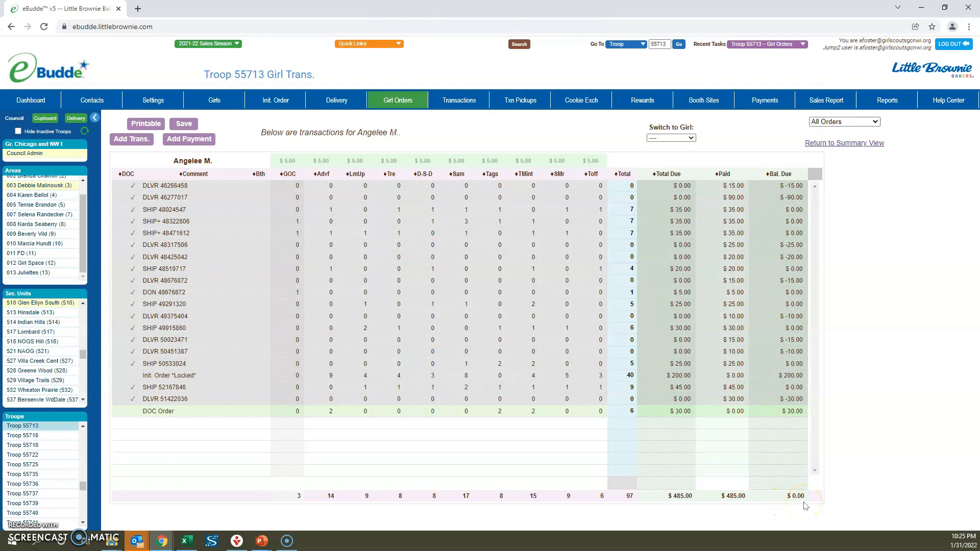
# Save the girl's transactions and return to the troop's girl sales summary.
pyautogui.click(184, 125)
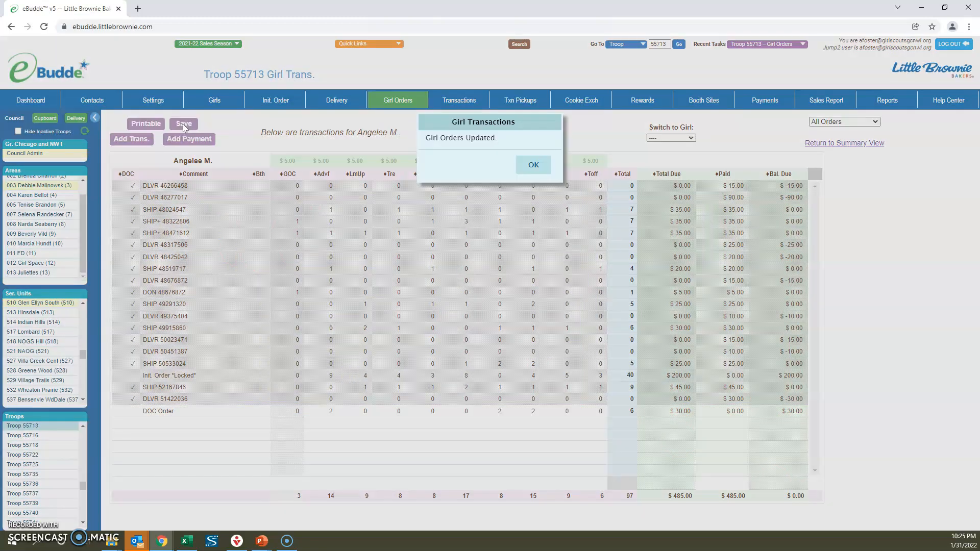
pyautogui.click(534, 164)
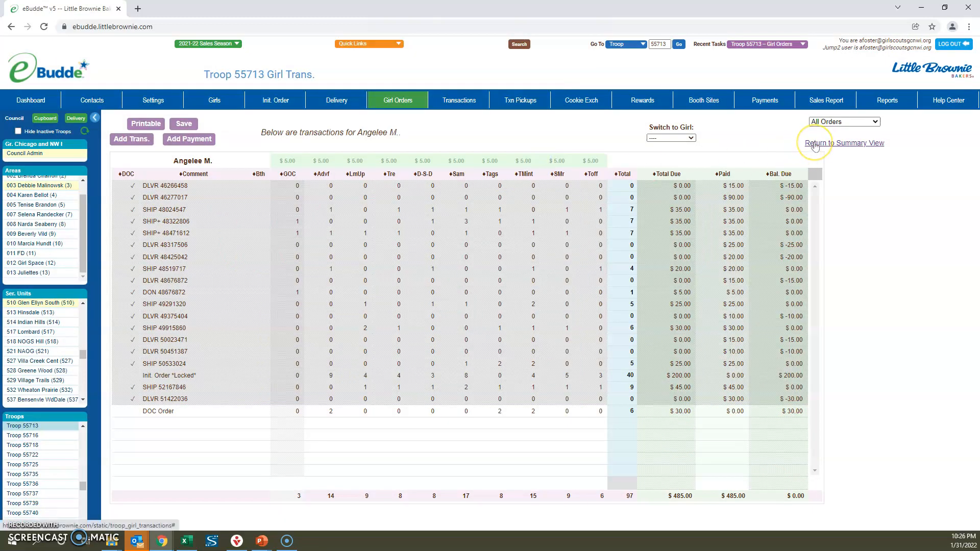
pyautogui.click(815, 145)
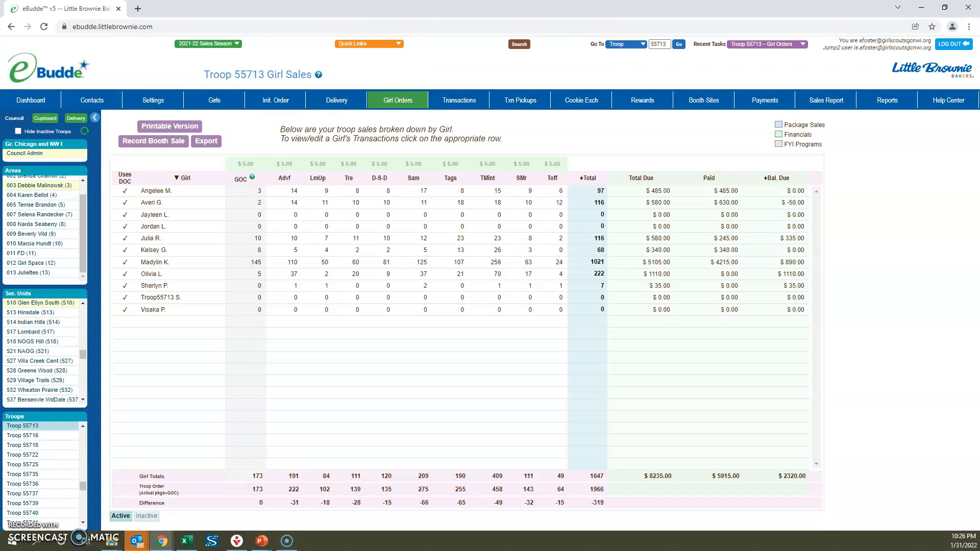
# Start a new troop cookie transaction with 110 CH Gathering Place (110GP) as the cupboard.
pyautogui.click(460, 100)
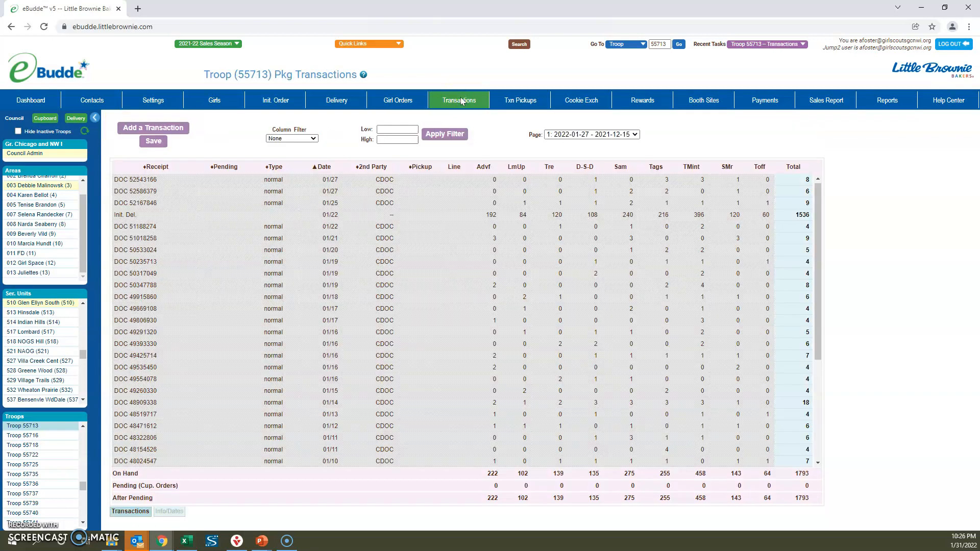
pyautogui.click(156, 128)
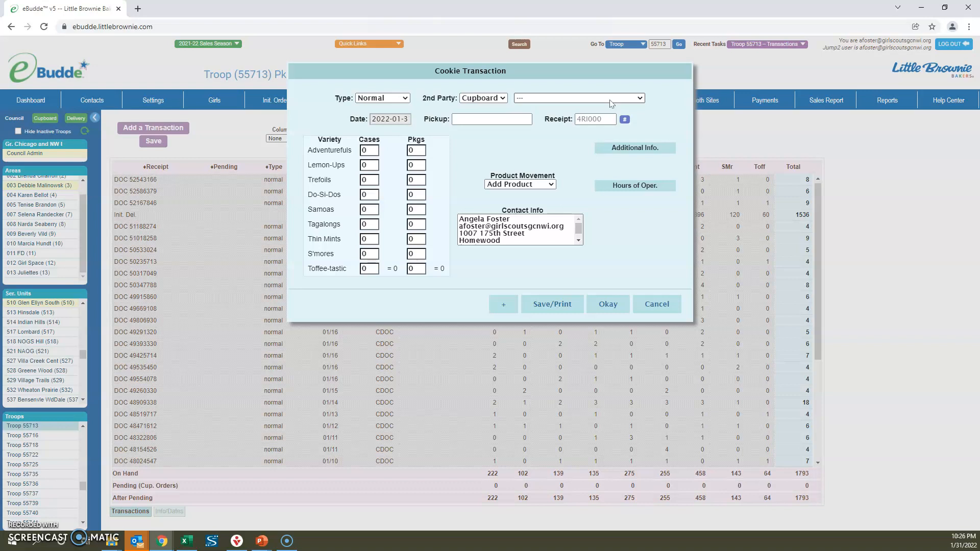
pyautogui.click(611, 101)
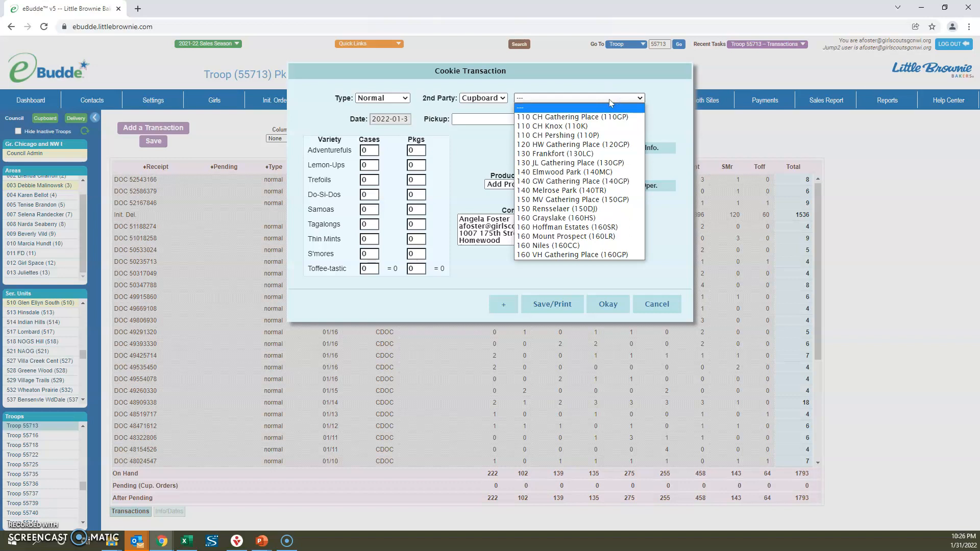
pyautogui.click(576, 118)
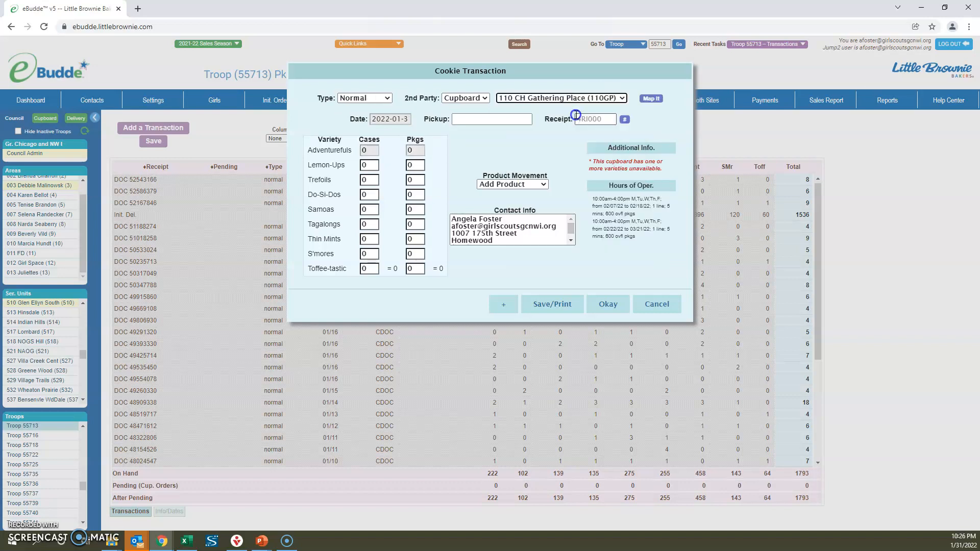
# Set the cupboard pickup to February 7, 2022 at 10:00am on line 1.
pyautogui.click(497, 120)
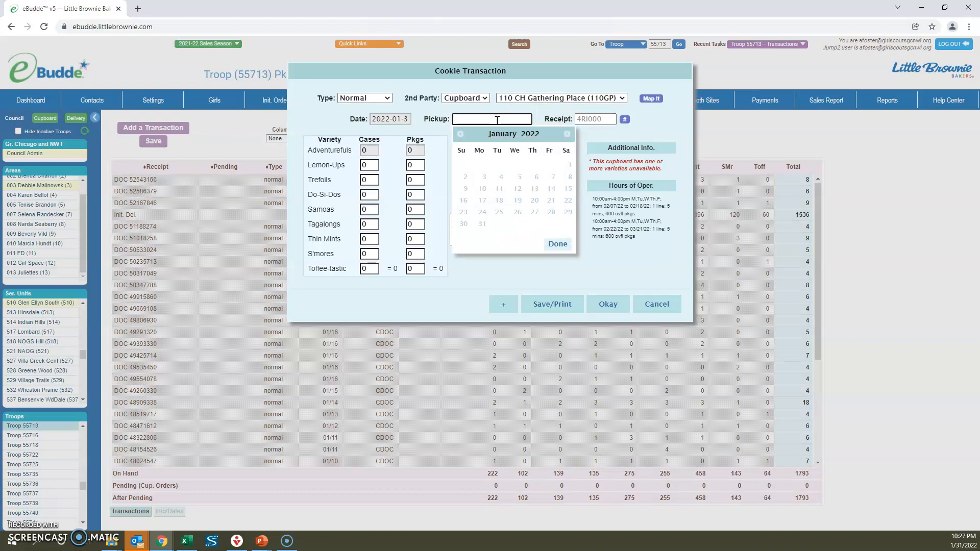
pyautogui.click(566, 134)
pyautogui.click(484, 178)
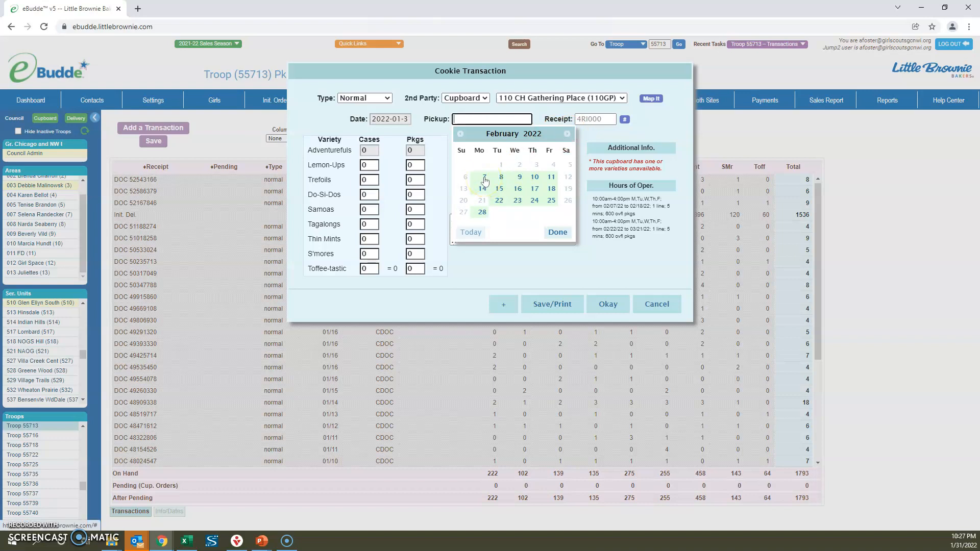
pyautogui.click(484, 181)
pyautogui.click(411, 81)
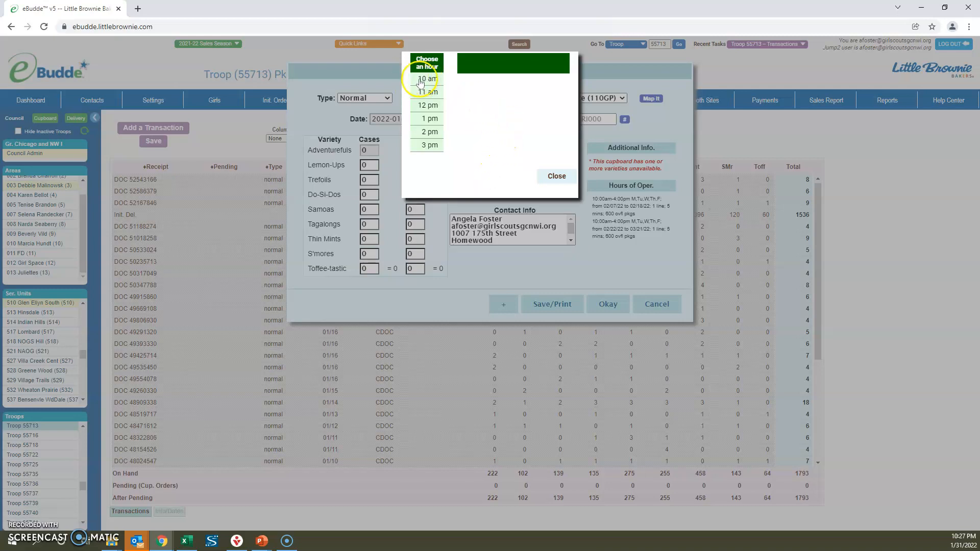
pyautogui.click(423, 82)
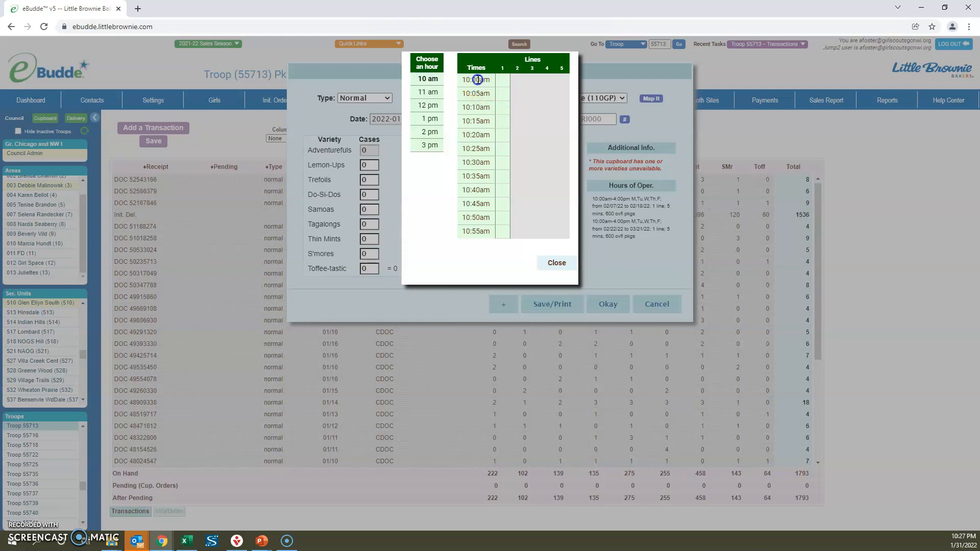
pyautogui.click(503, 83)
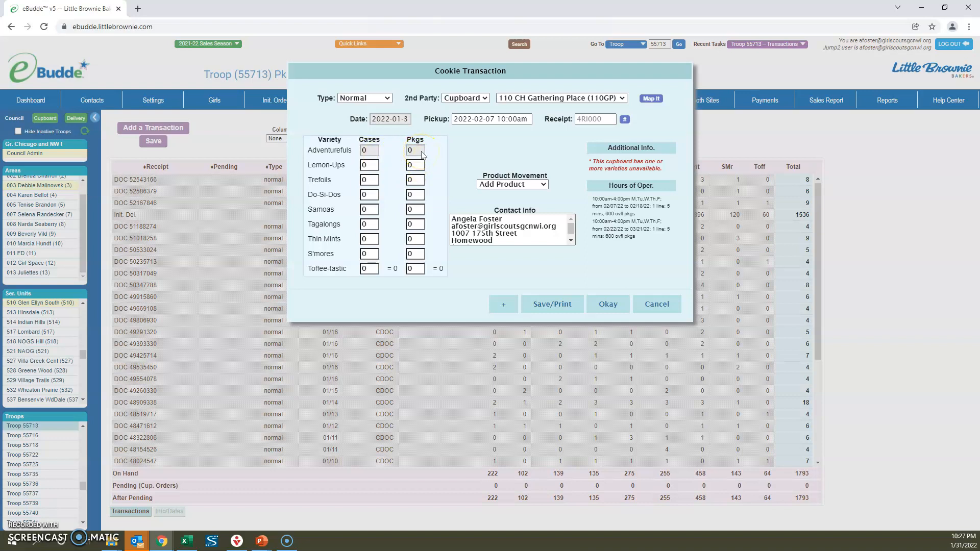
# Set the Tagalongs quantity to 2 packages in the cookie transaction.
pyautogui.click(415, 166)
pyautogui.click(408, 169)
pyautogui.click(412, 223)
pyautogui.moveTo(412, 224); pyautogui.dragTo(404, 225)
pyautogui.write('2')
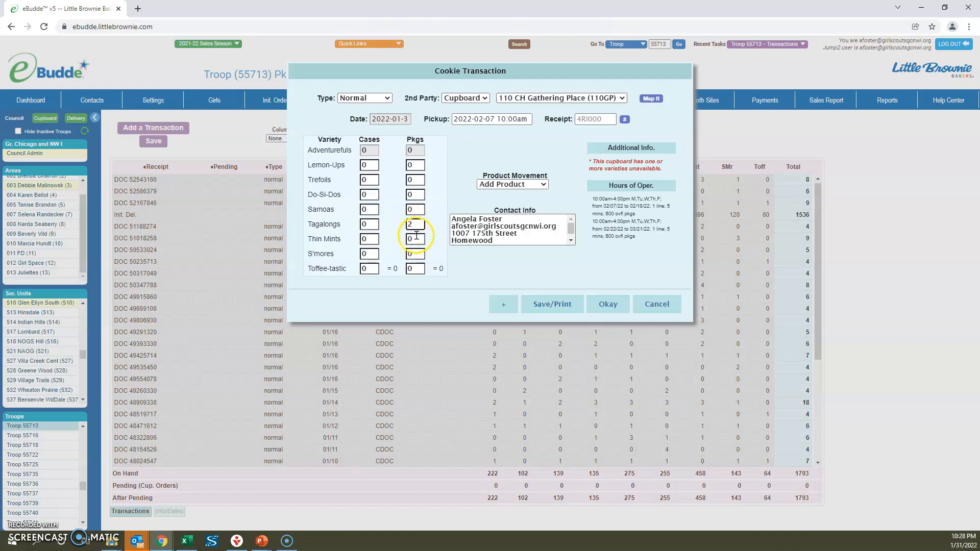
# Replace the transaction's contact info with a note giving the name of the person picking up the order.
pyautogui.click(449, 218)
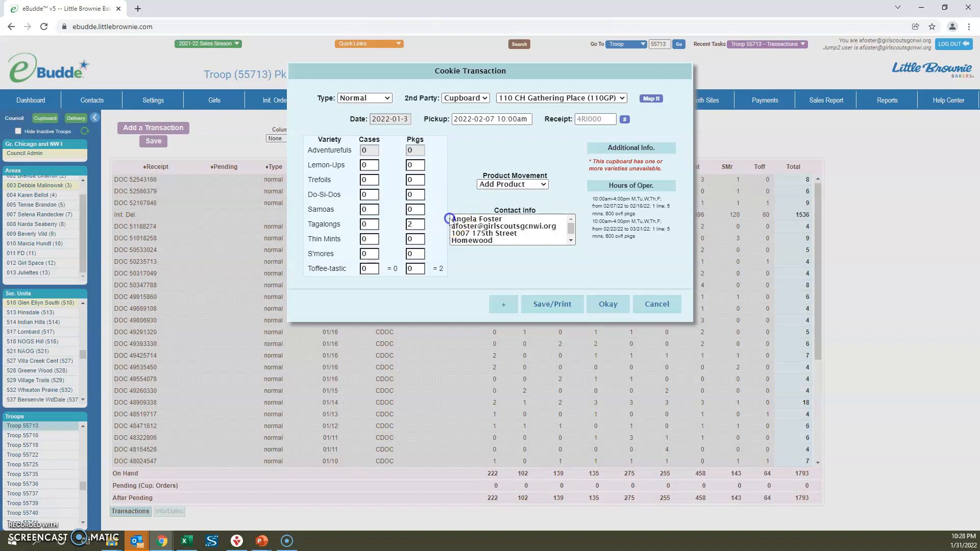
pyautogui.doubleClick(450, 218)
pyautogui.click(452, 220)
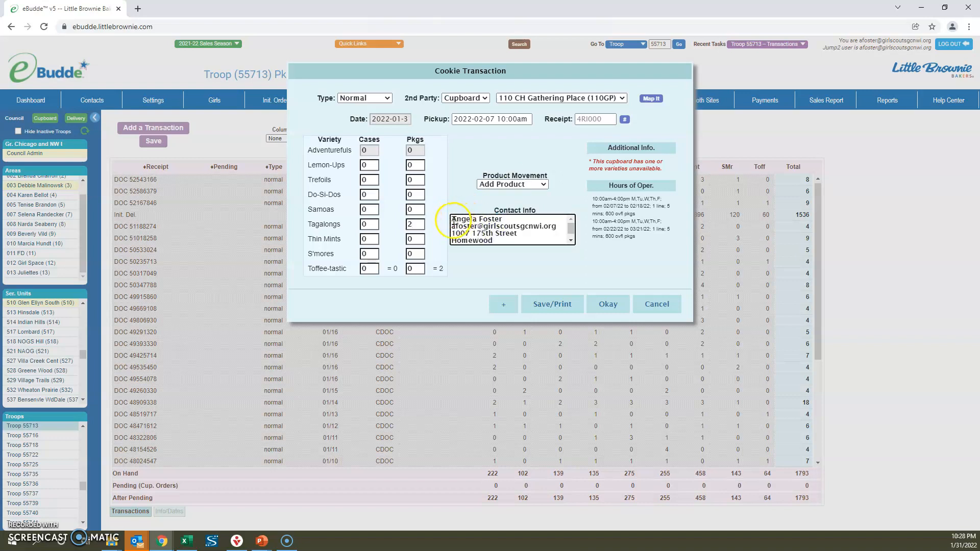
pyautogui.moveTo(454, 221); pyautogui.dragTo(525, 241)
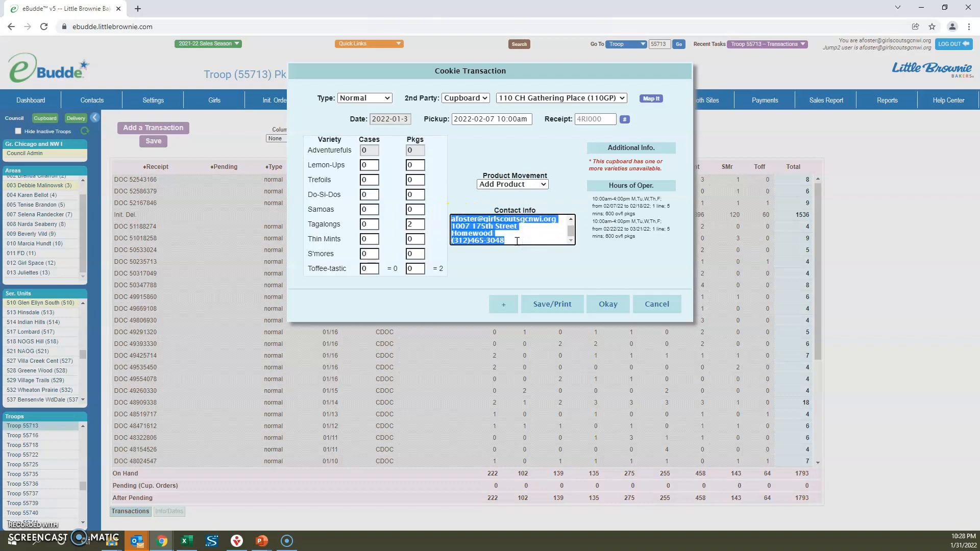
pyautogui.write('Jane D')
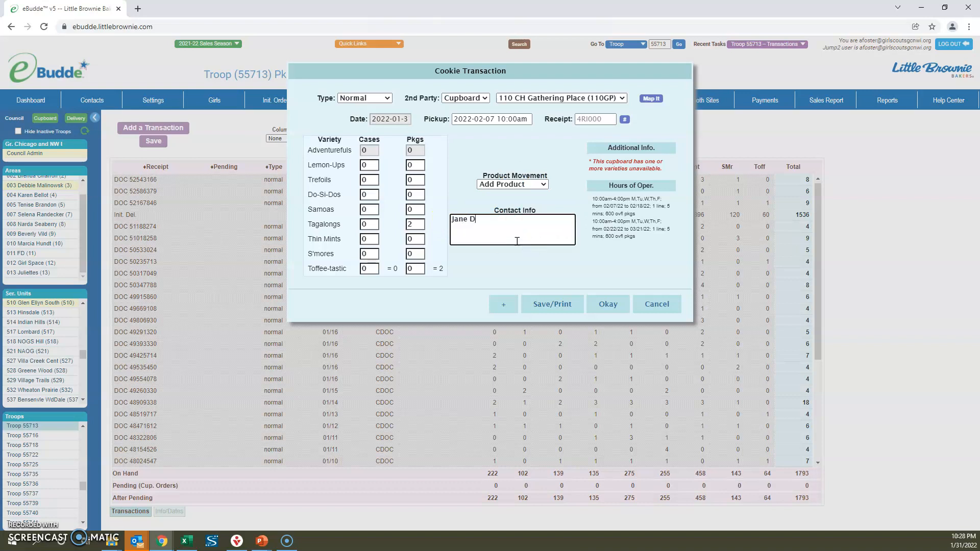
pyautogui.write('oe picking up orer')
pyautogui.press('BackSpace')
pyautogui.press('BackSpace')
pyautogui.write('der')
# Accept the cupboard order and save the troop's package transactions.
pyautogui.click(610, 308)
pyautogui.click(610, 307)
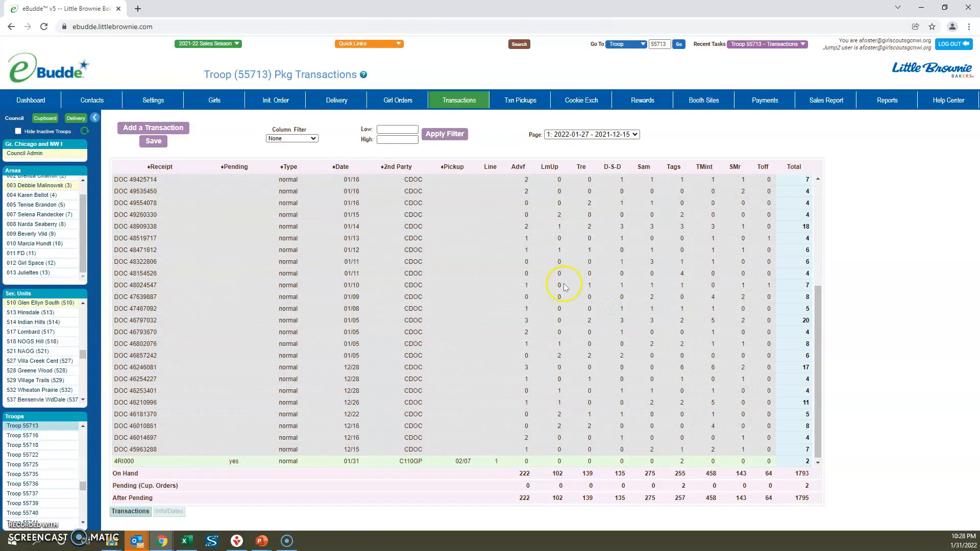
pyautogui.click(152, 143)
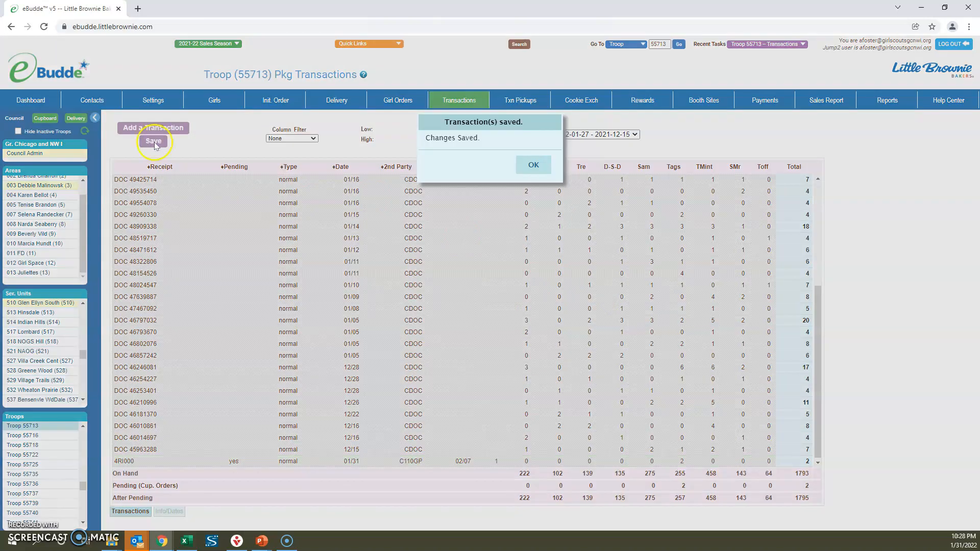
pyautogui.click(536, 164)
# Return to the troop's girl orders page.
pyautogui.click(399, 101)
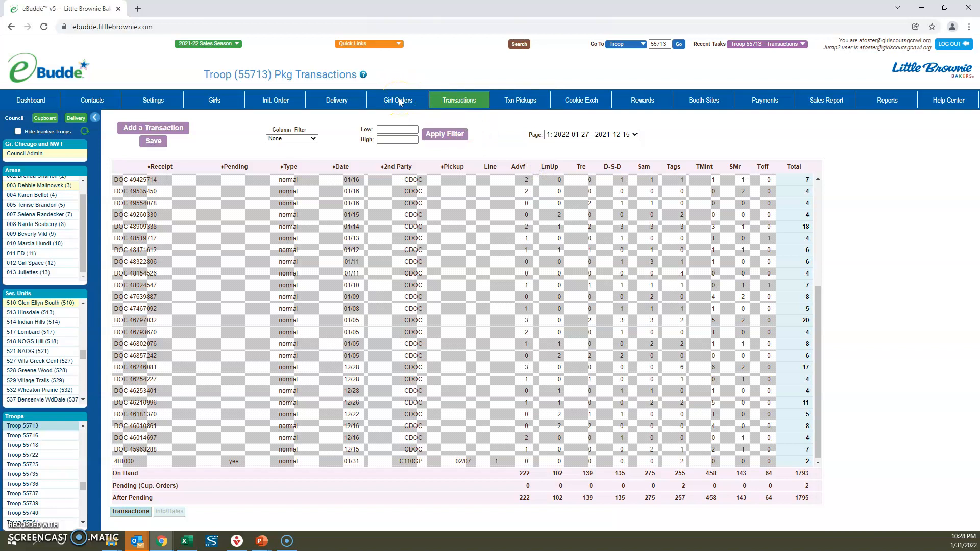
pyautogui.click(399, 100)
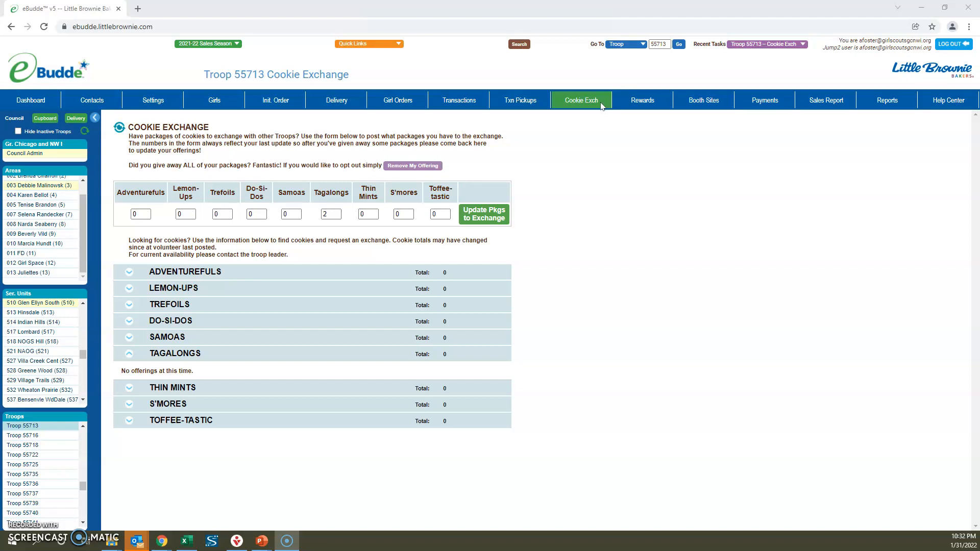
# Update the troop's Cookie Exchange offering with 2 packages of Tagalongs.
pyautogui.click(592, 105)
pyautogui.click(489, 220)
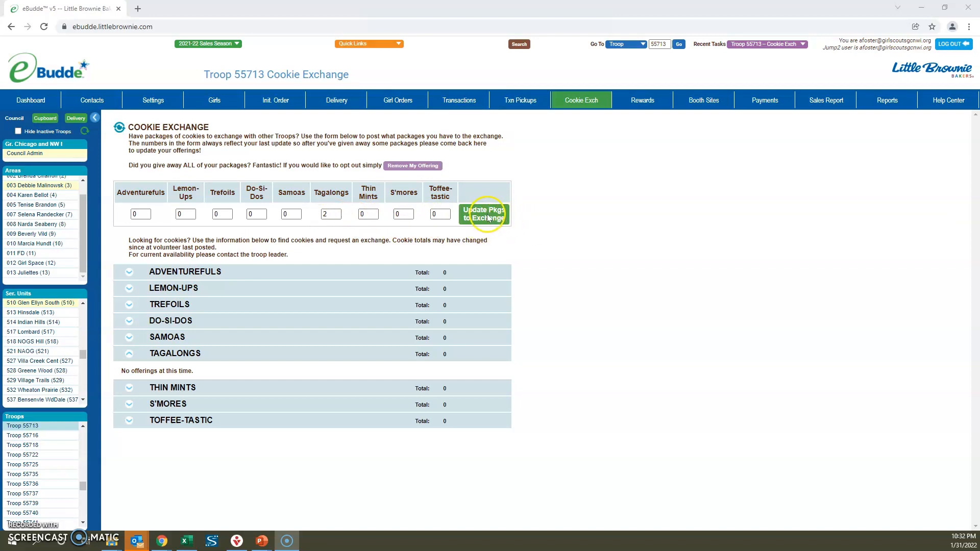